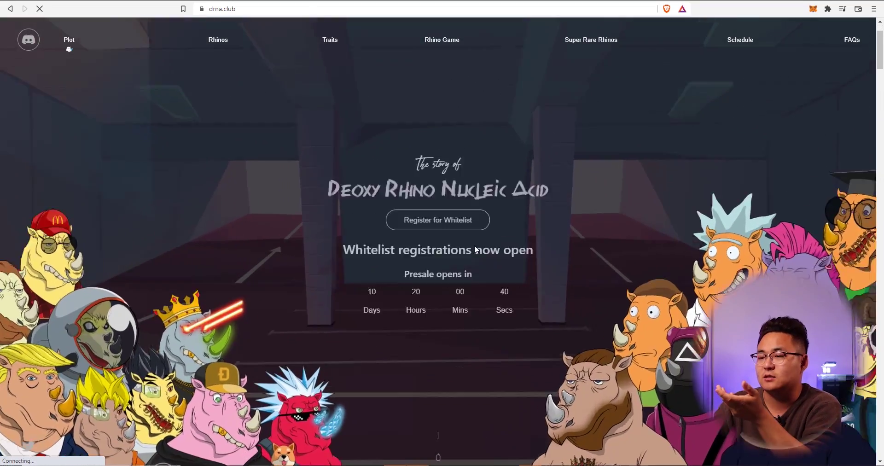
# Scroll down the rhino site and slide the gallery to show more rhino portraits.
pyautogui.scroll(-3, 474, 245)
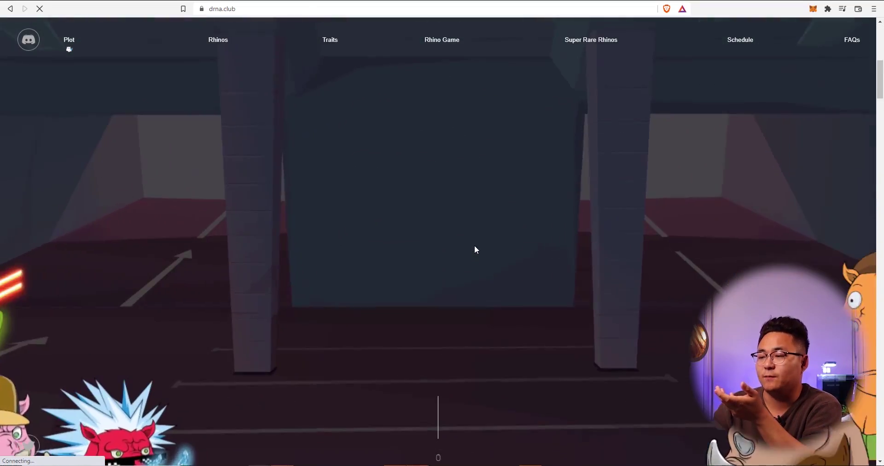
pyautogui.scroll(-5, 532, 272)
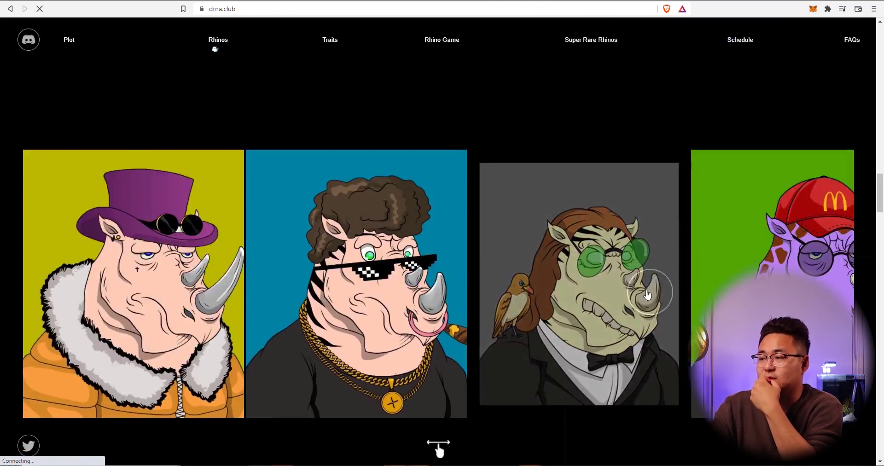
pyautogui.moveTo(648, 295); pyautogui.dragTo(483, 279)
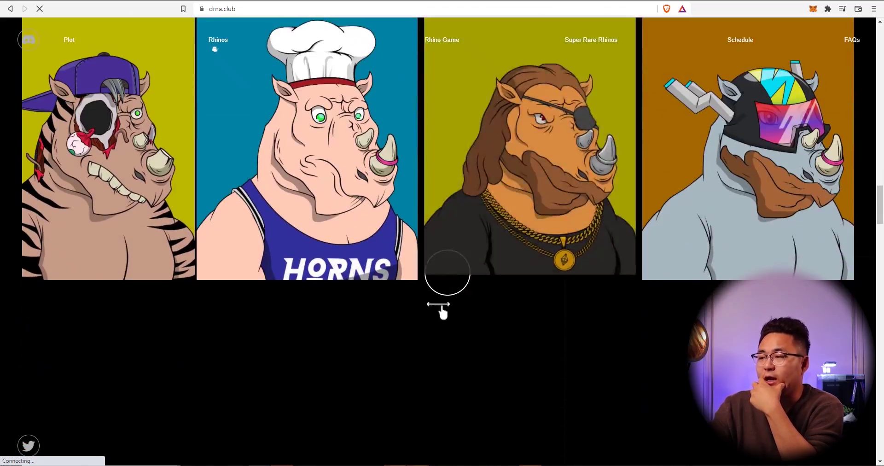
pyautogui.scroll(-10, 482, 279)
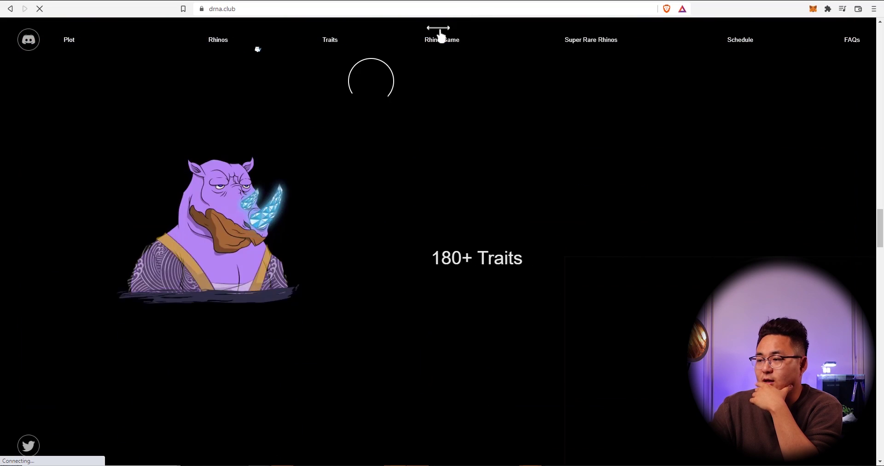
# Jump to the site's Traits section and scroll through it and back up.
pyautogui.click(441, 37)
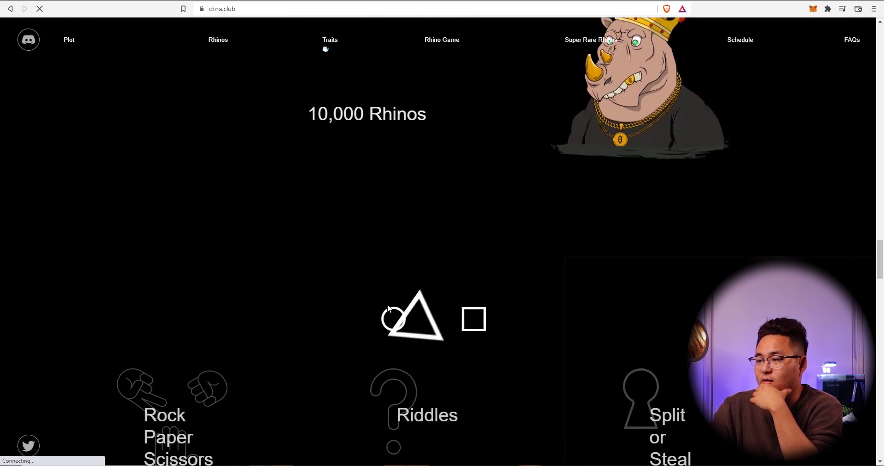
pyautogui.scroll(-7, 454, 304)
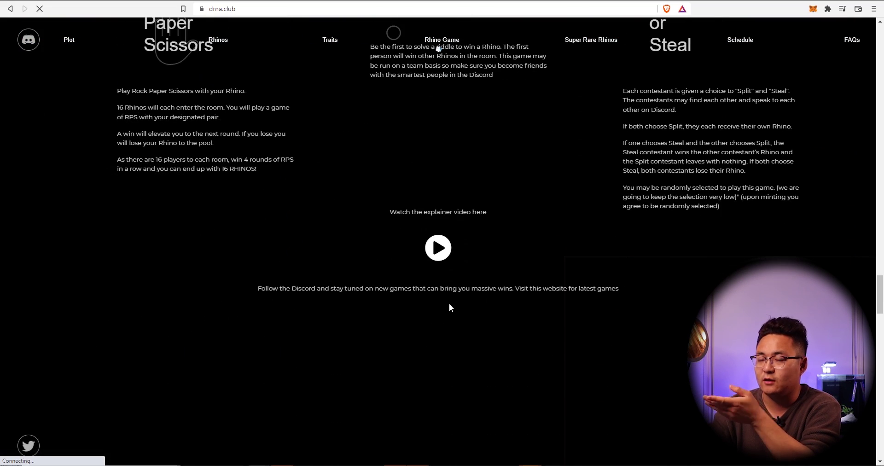
pyautogui.scroll(-5, 450, 307)
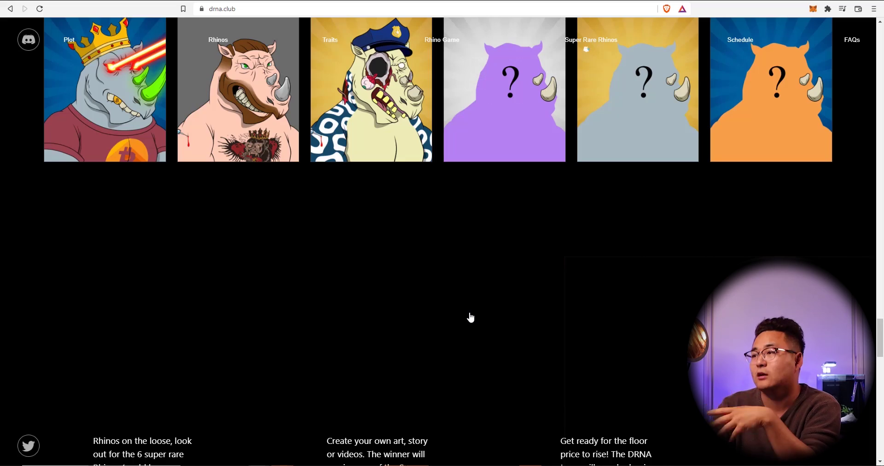
pyautogui.scroll(-5, 470, 317)
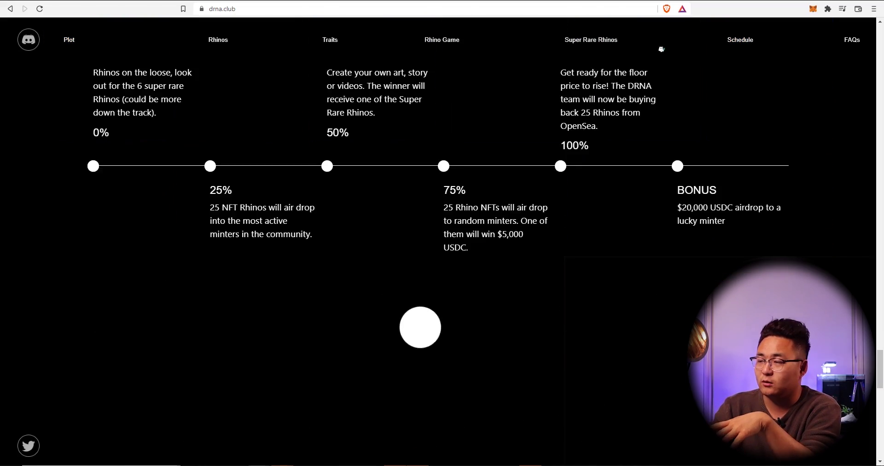
pyautogui.scroll(12, 476, 259)
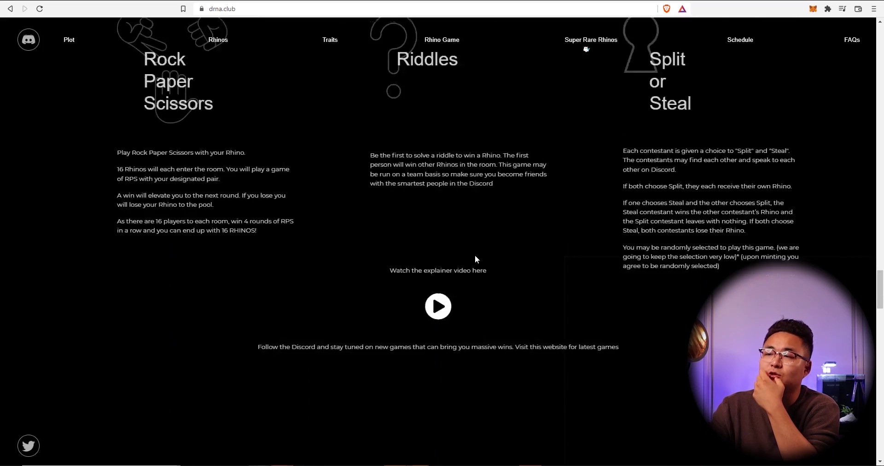
pyautogui.scroll(12, 474, 258)
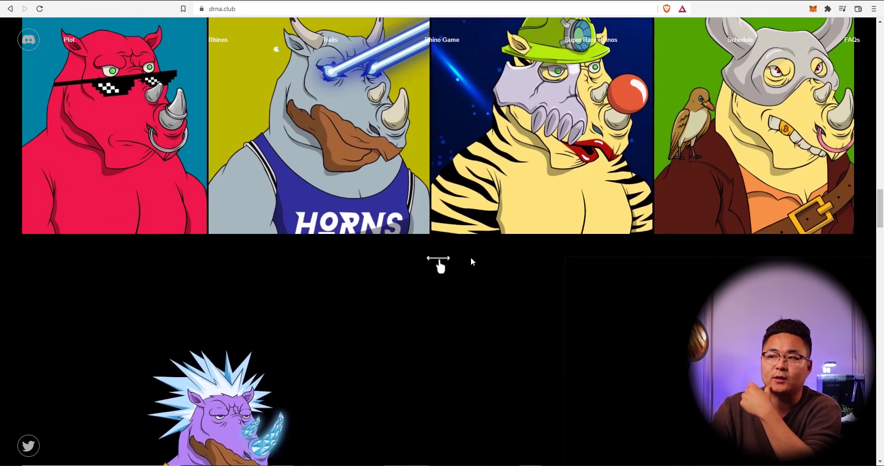
pyautogui.scroll(8, 471, 258)
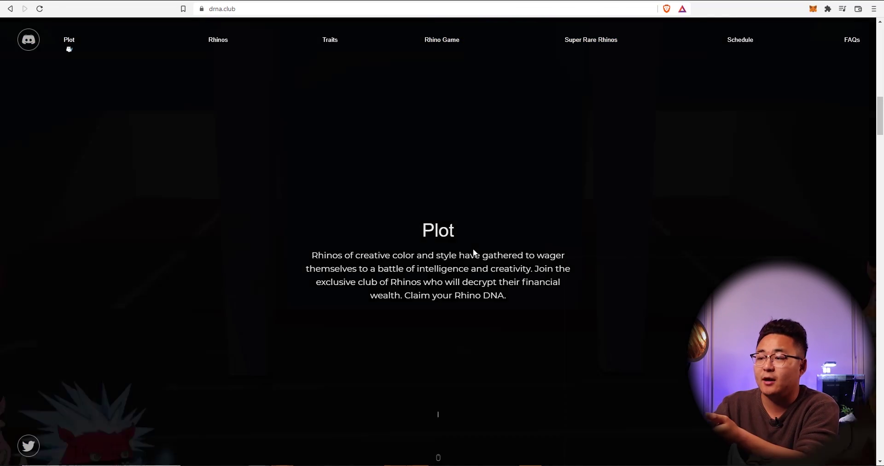
pyautogui.scroll(6, 474, 252)
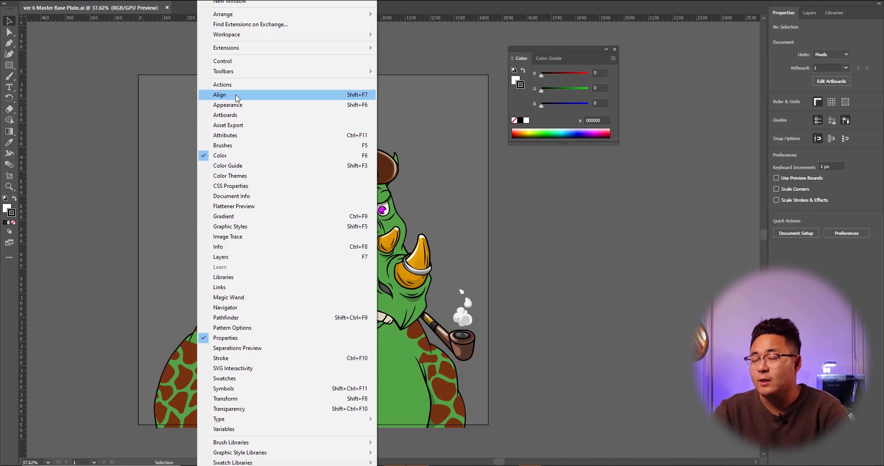
# Show the Layers list for the rhino artwork and scroll up to the top of it.
pyautogui.click(276, 258)
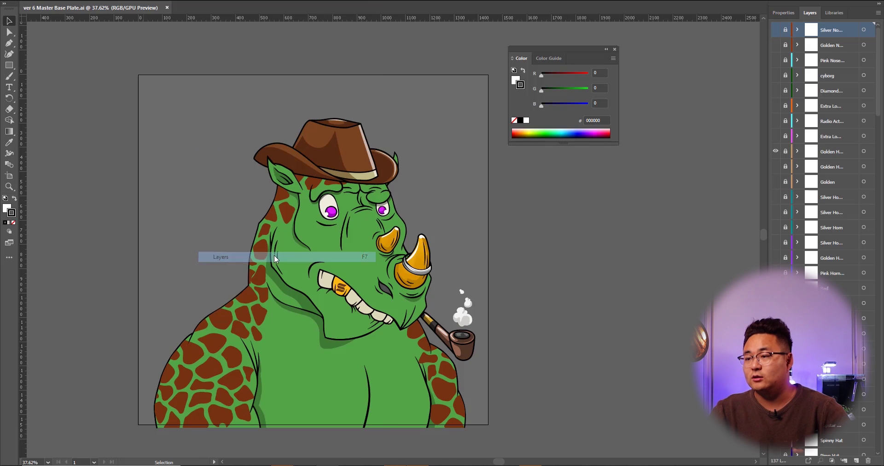
pyautogui.scroll(3, 831, 219)
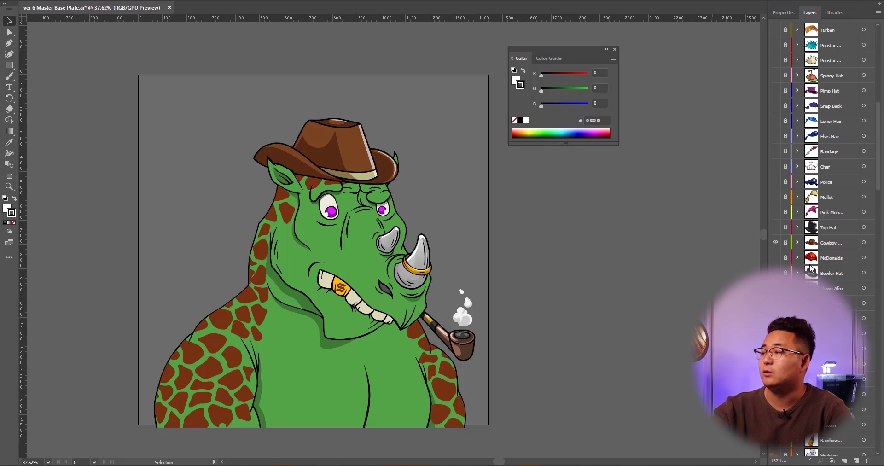
# Try the Fluro Goggles trait, then show and hide the Oversize glasses trait.
pyautogui.scroll(-3, 842, 237)
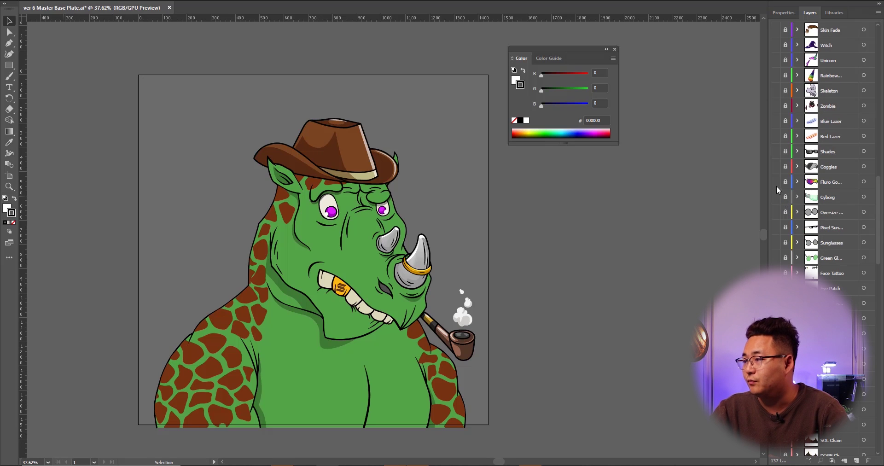
pyautogui.click(775, 182)
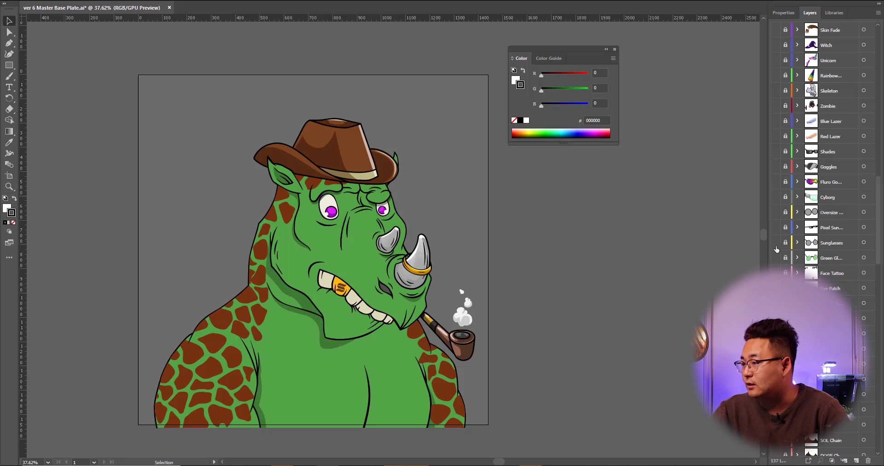
pyautogui.click(775, 212)
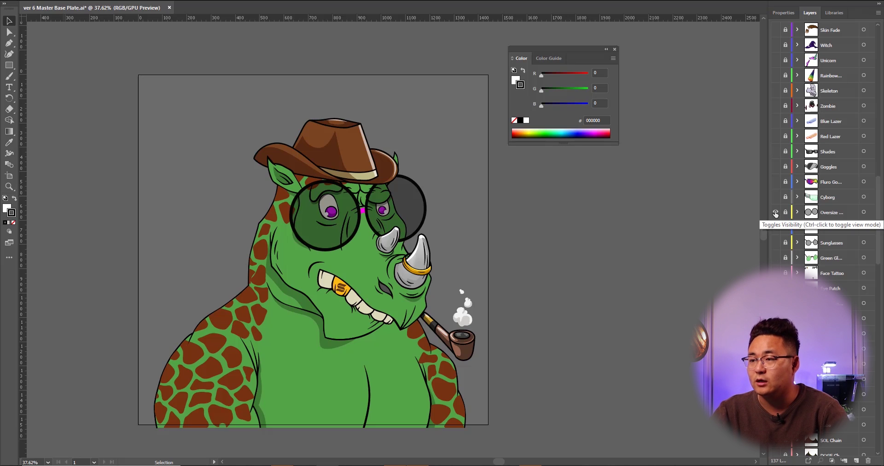
pyautogui.click(775, 213)
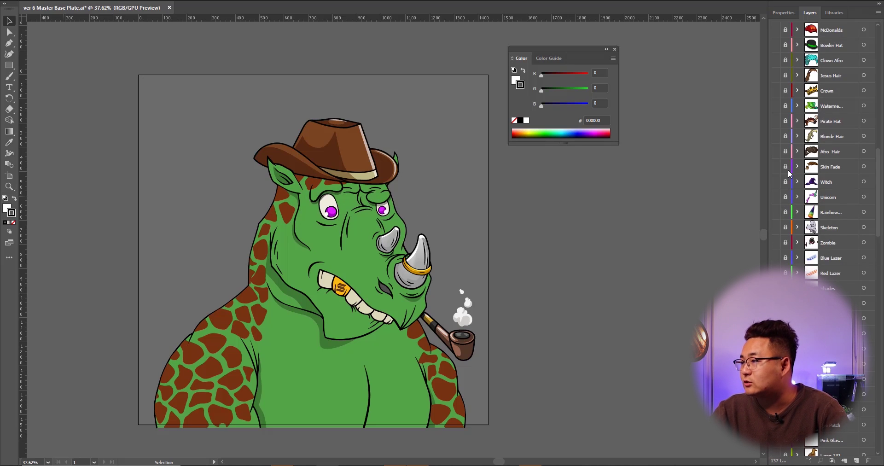
# Swap the Cowboy hat for the Pirate Hat and hide the oversized sunglasses trait.
pyautogui.click(775, 199)
pyautogui.scroll(-2, 777, 203)
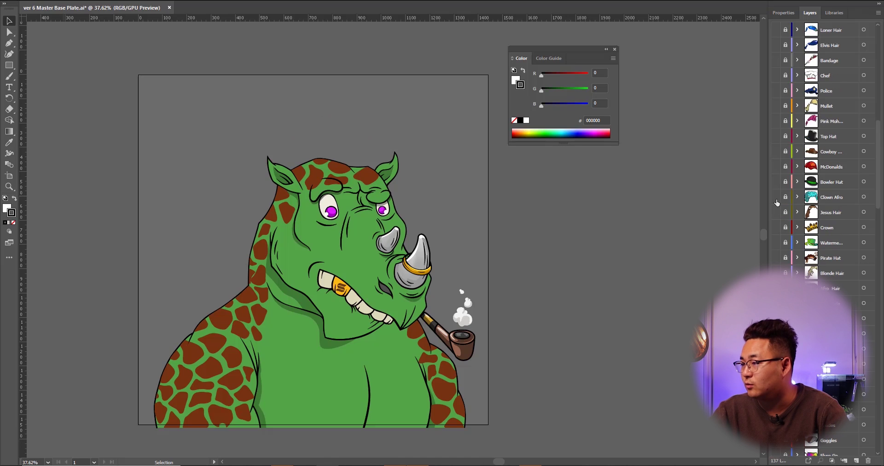
pyautogui.click(775, 212)
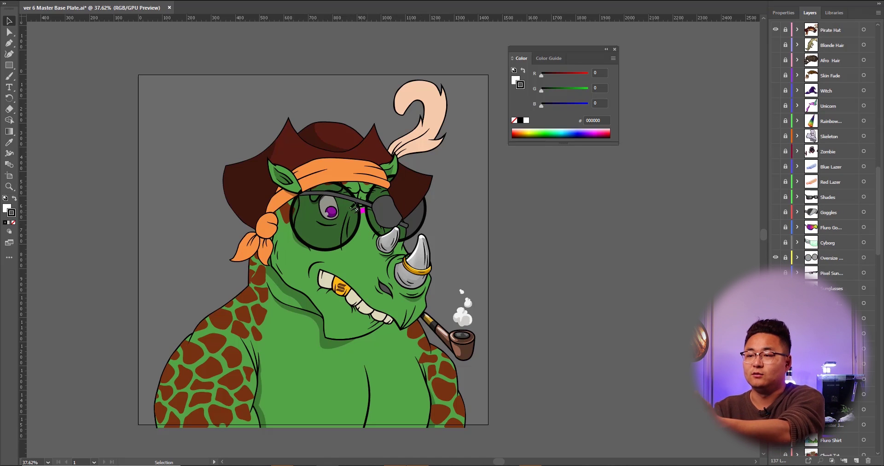
pyautogui.click(774, 259)
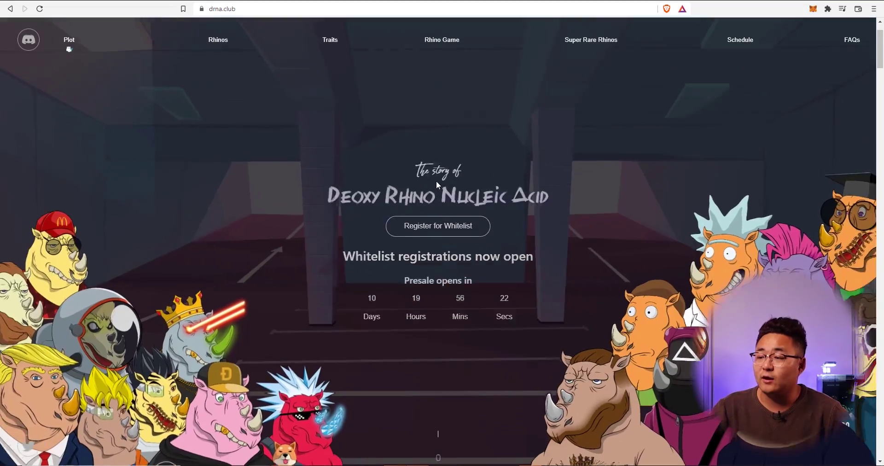
# Scroll the drna.club page past Plot, Rhinos, Traits, Rhino Game, Super Rare Rhinos and Schedule to the FAQs.
pyautogui.scroll(-5, 444, 191)
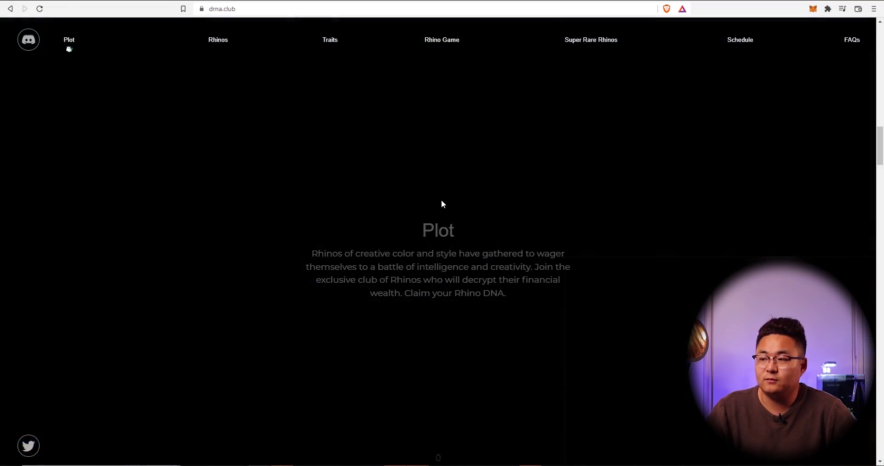
pyautogui.scroll(-7, 448, 227)
pyautogui.scroll(5, 434, 267)
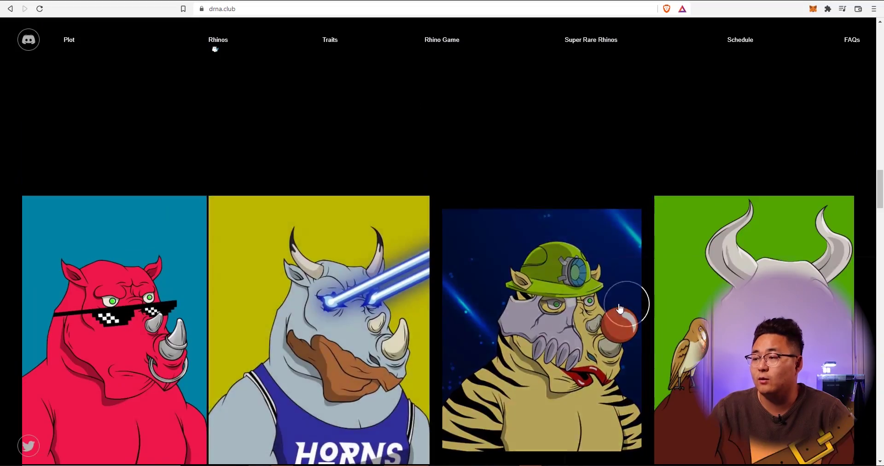
pyautogui.scroll(-8, 498, 311)
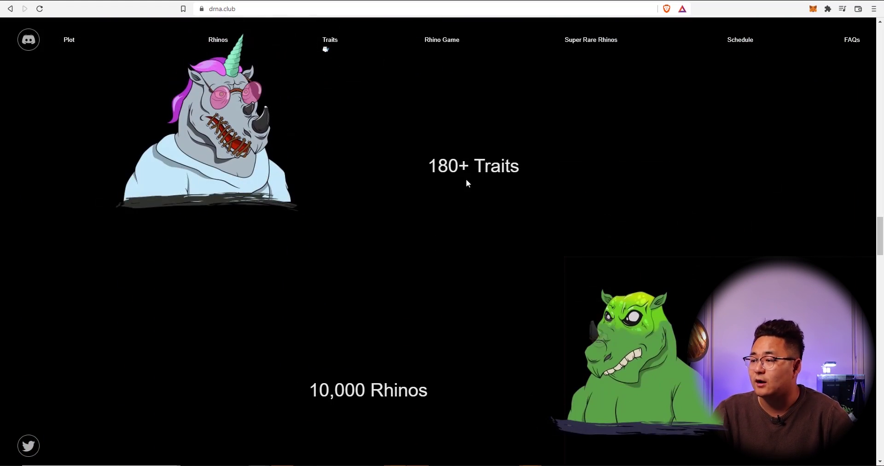
pyautogui.scroll(-5, 507, 232)
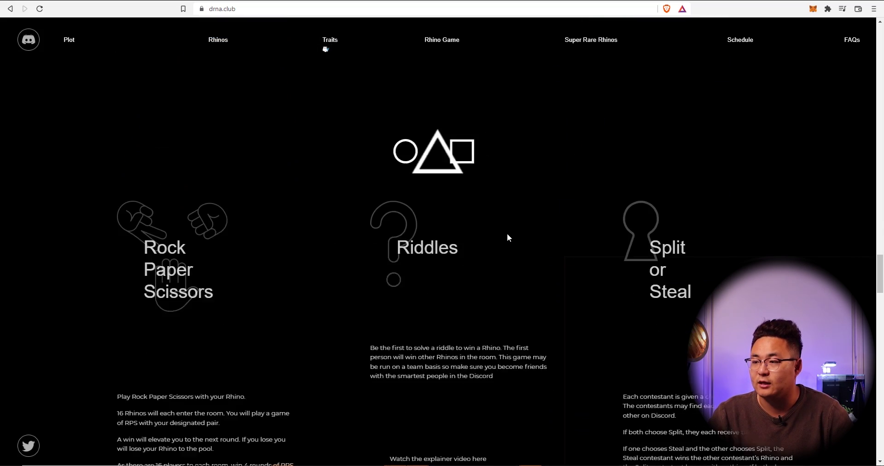
pyautogui.scroll(-2, 507, 237)
pyautogui.scroll(4, 506, 237)
pyautogui.scroll(-6, 413, 250)
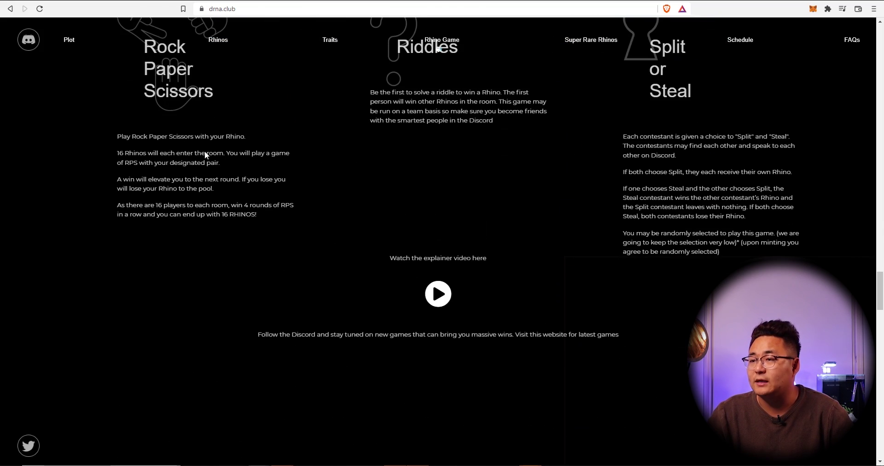
pyautogui.scroll(-10, 522, 162)
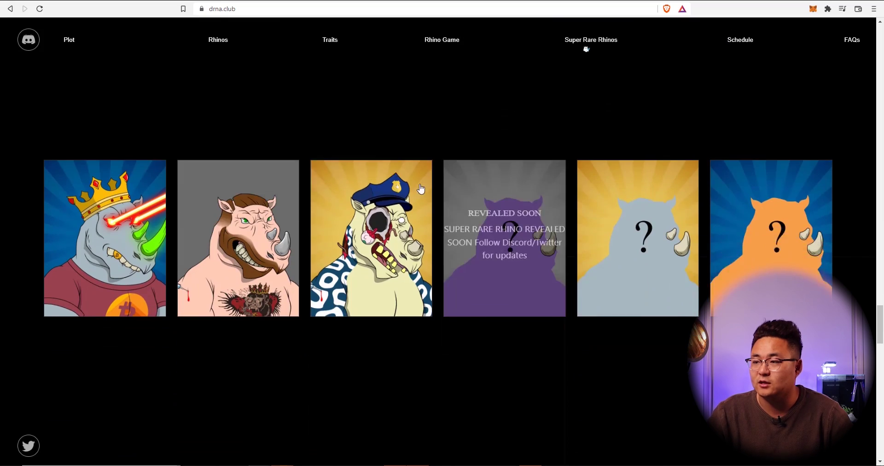
pyautogui.scroll(-5, 648, 118)
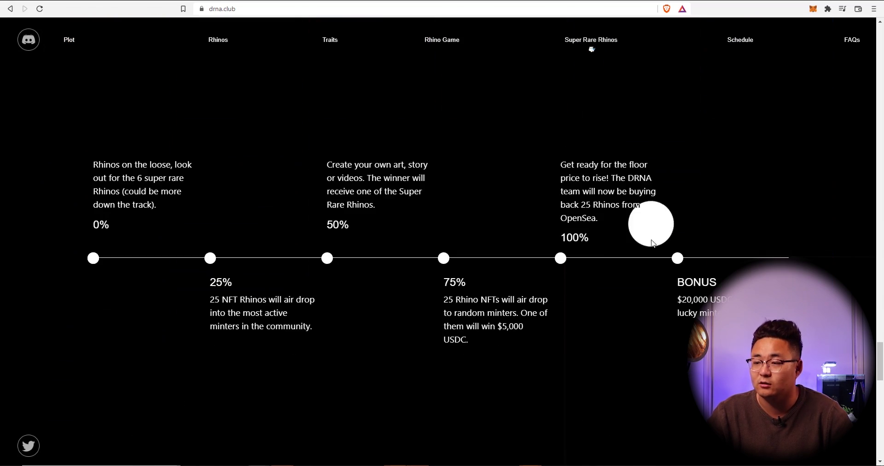
pyautogui.scroll(3, 650, 193)
pyautogui.scroll(-12, 431, 334)
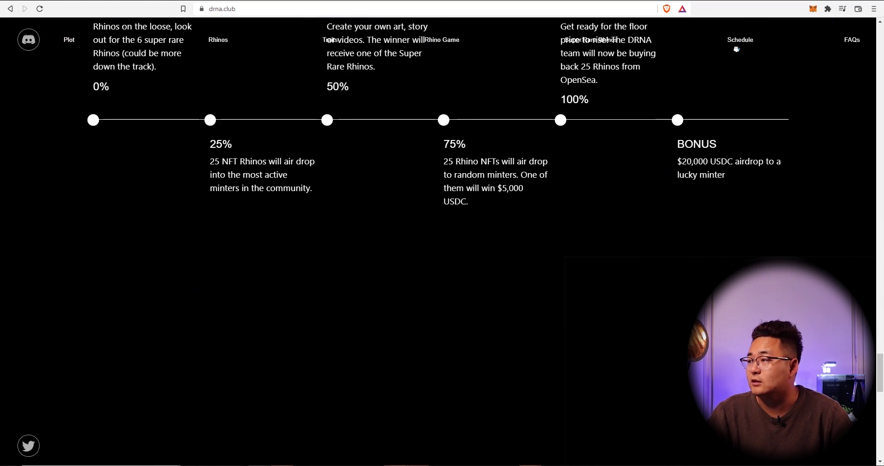
pyautogui.scroll(-5, 347, 233)
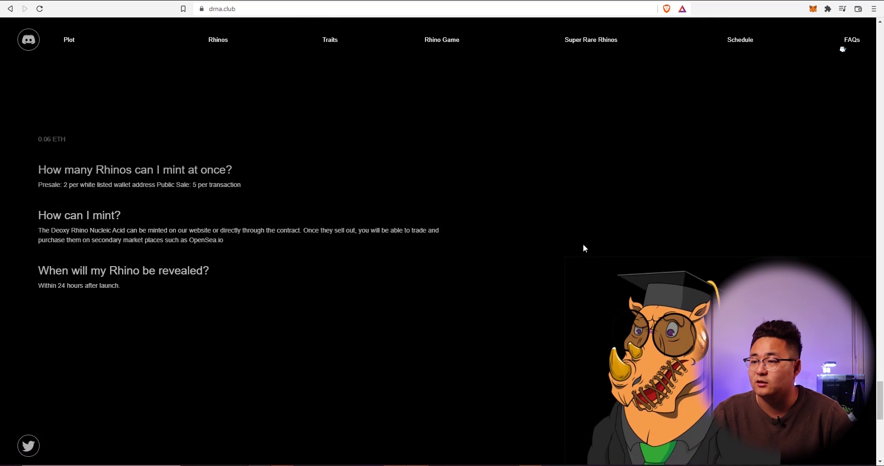
pyautogui.scroll(3, 300, 217)
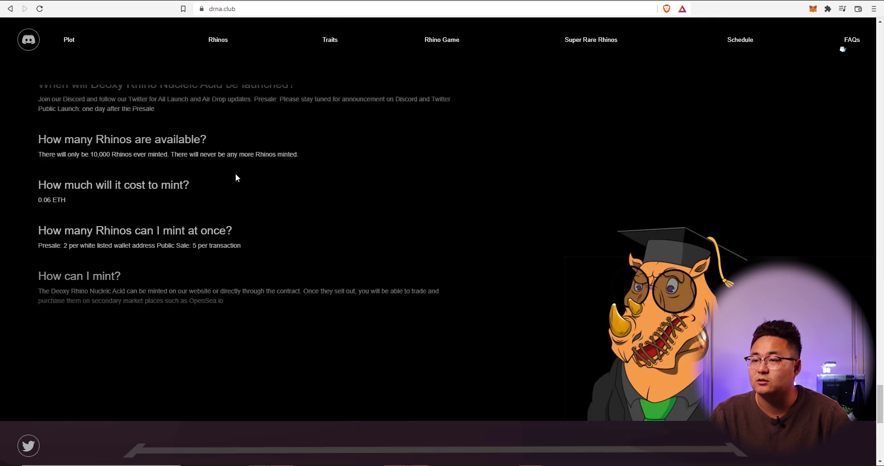
pyautogui.scroll(-5, 652, 235)
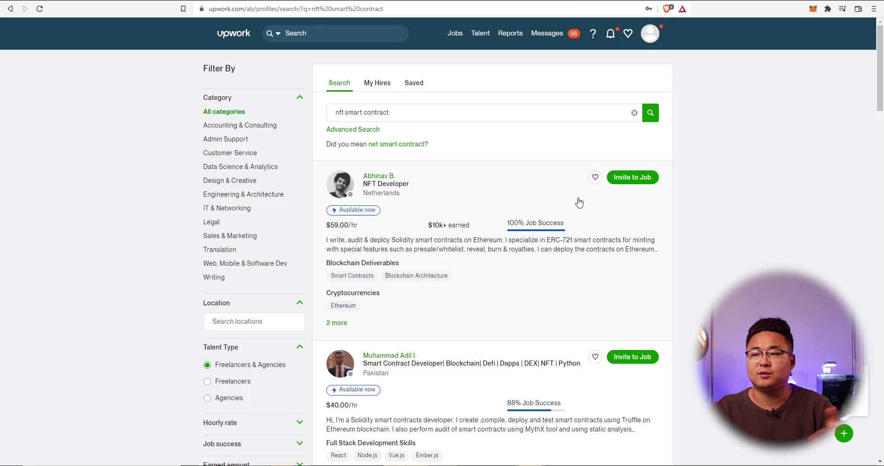
pyautogui.scroll(-2, 579, 203)
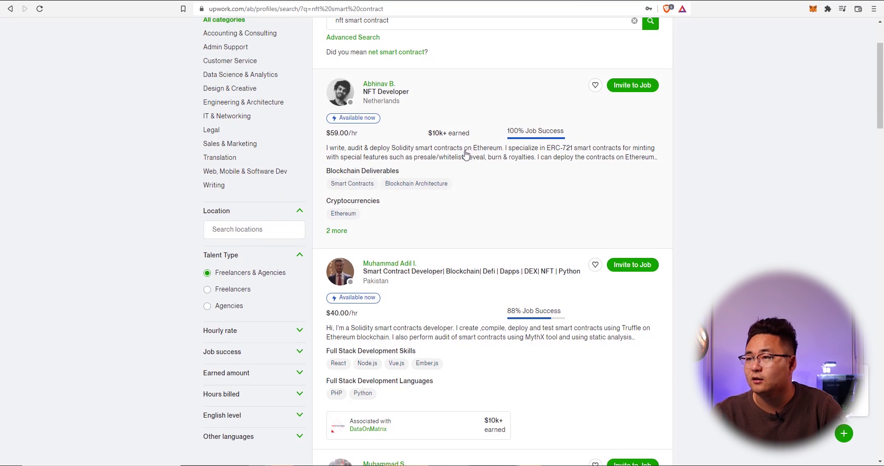
pyautogui.scroll(1, 466, 155)
pyautogui.scroll(-2, 483, 130)
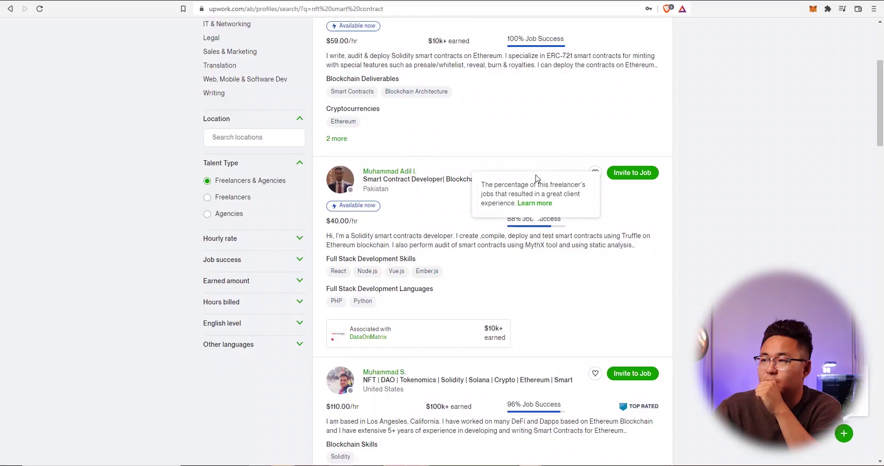
pyautogui.scroll(2, 536, 178)
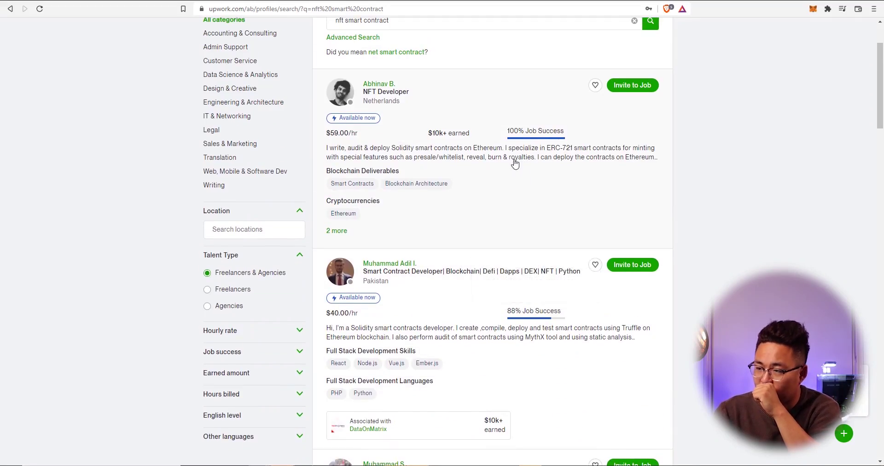
pyautogui.scroll(-9, 525, 193)
pyautogui.scroll(5, 621, 231)
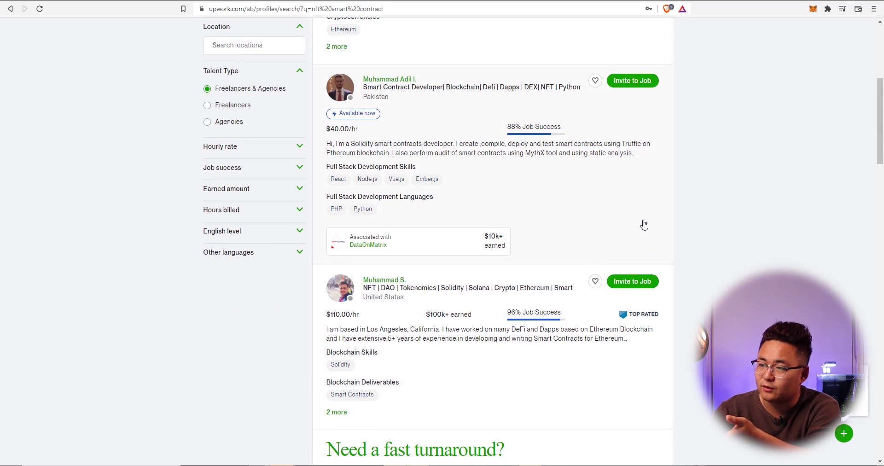
pyautogui.scroll(6, 351, 199)
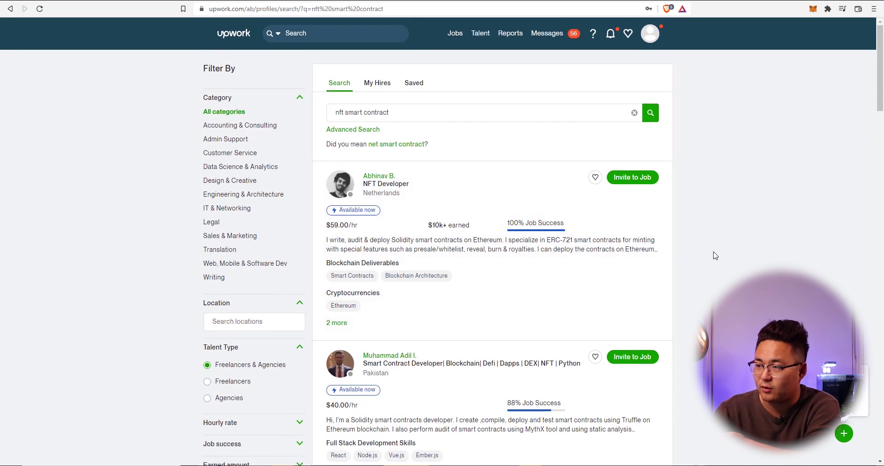
pyautogui.scroll(-2, 715, 256)
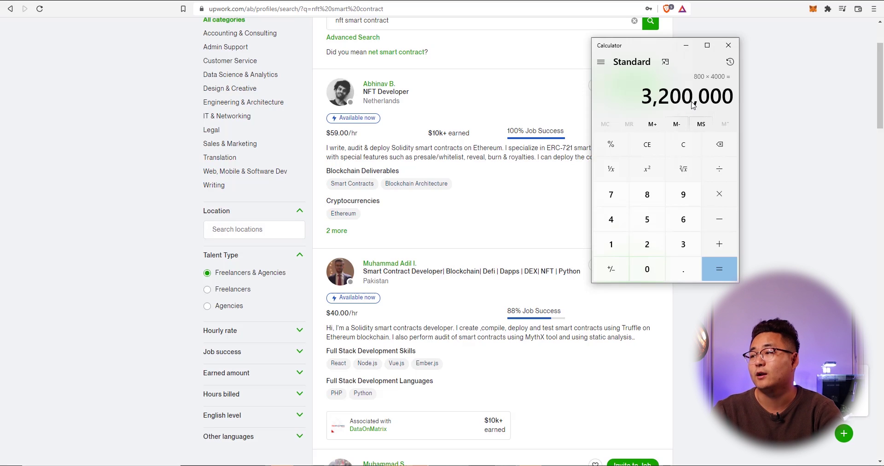
pyautogui.click(728, 45)
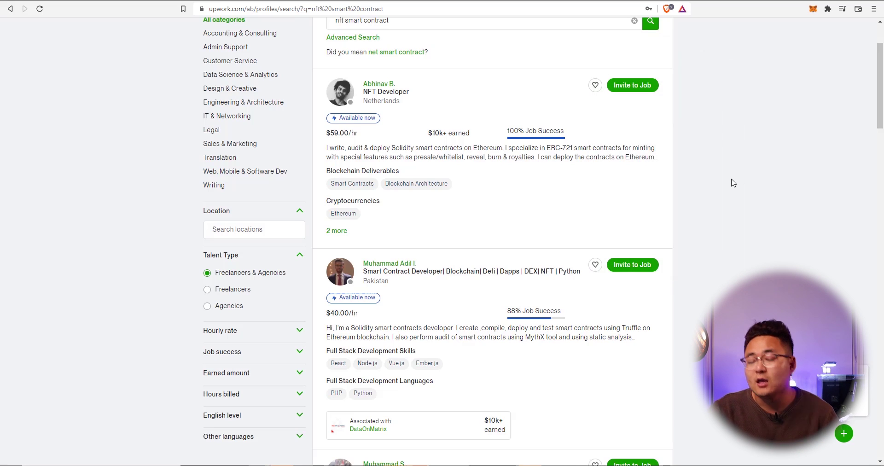